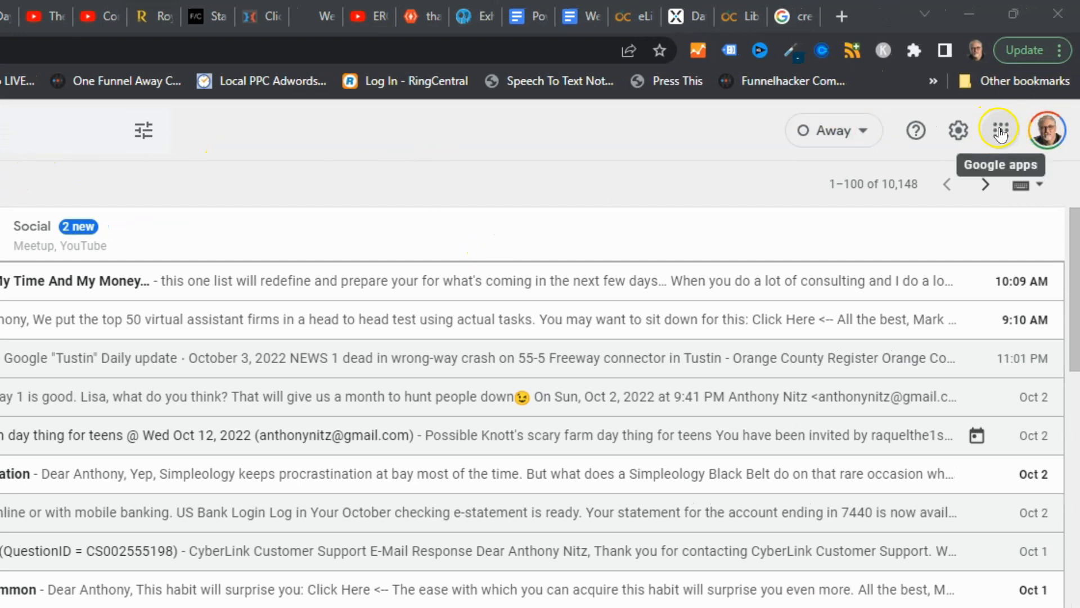
# - Open Google Contacts from the Gmail inbox
pyautogui.click(1000, 132)
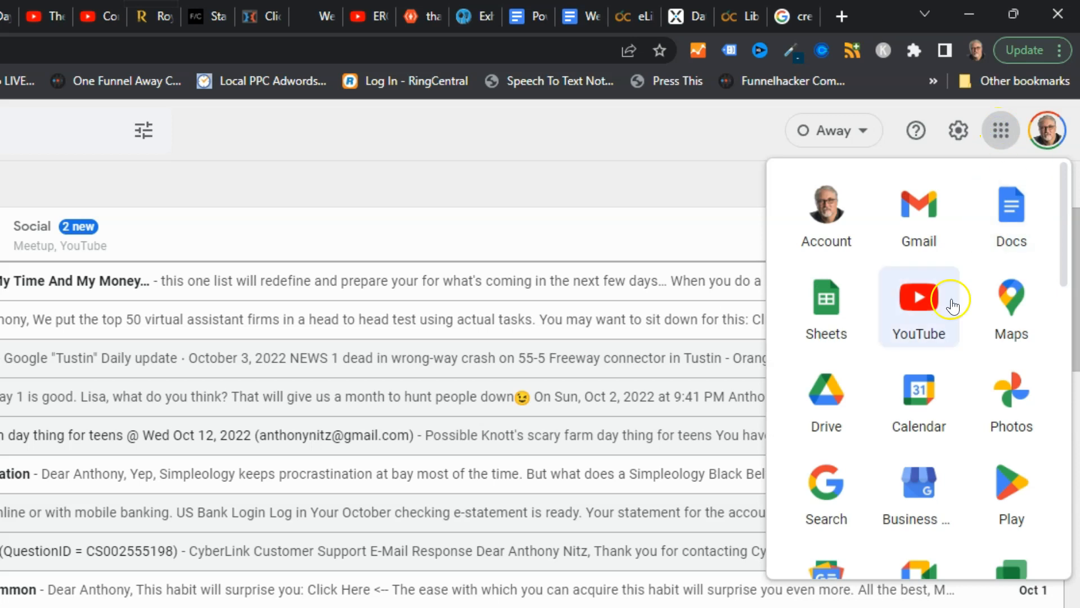
pyautogui.scroll(-3, 912, 337)
pyautogui.click(832, 472)
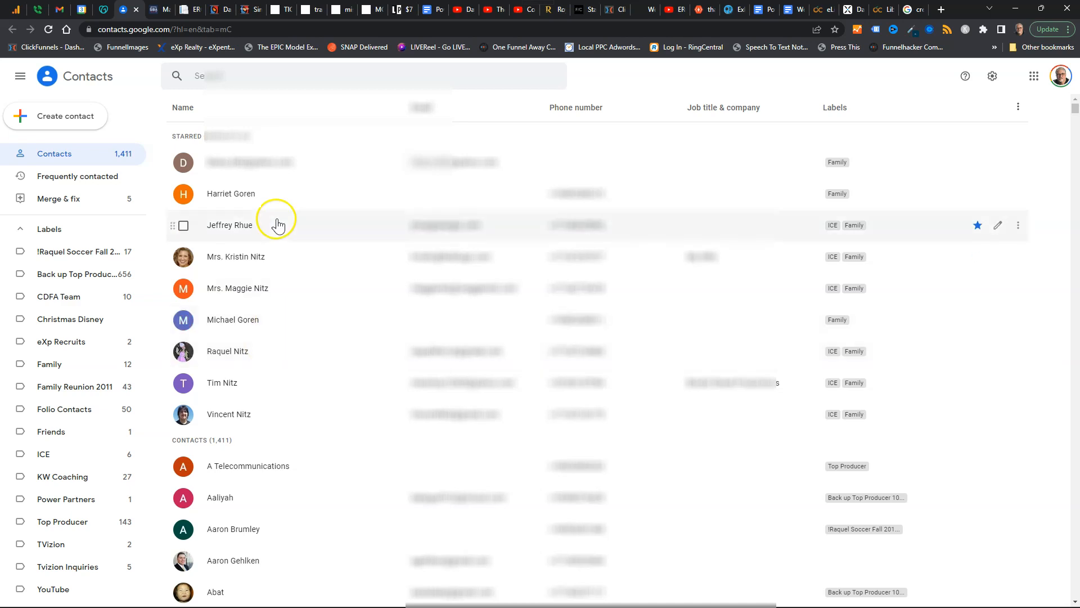
# - Select the first three starred contacts and assign them a new label named "Snap Test"
pyautogui.click(184, 163)
pyautogui.click(182, 196)
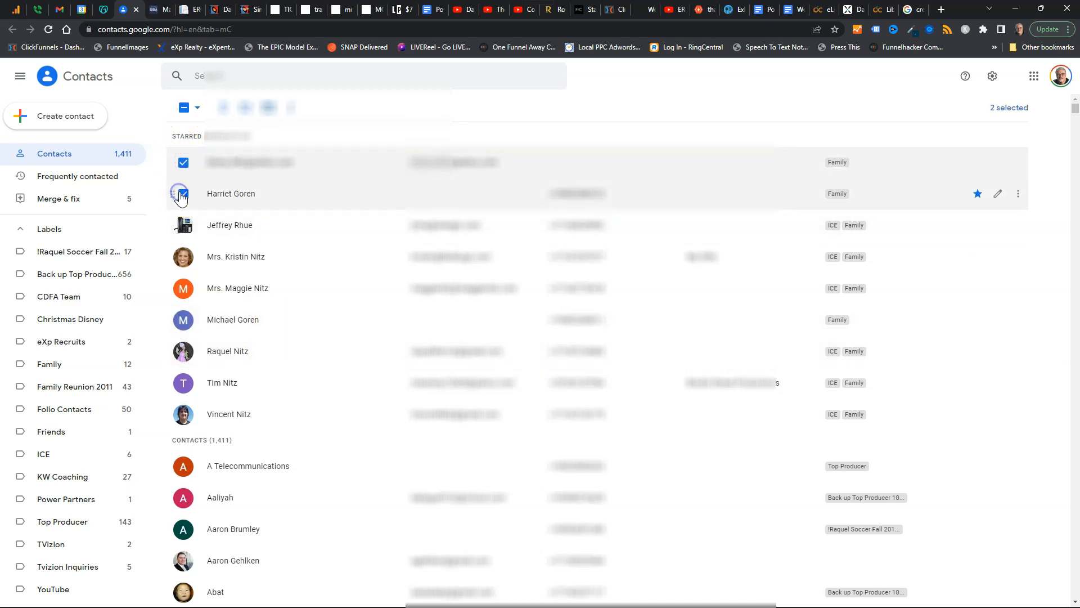
pyautogui.click(184, 225)
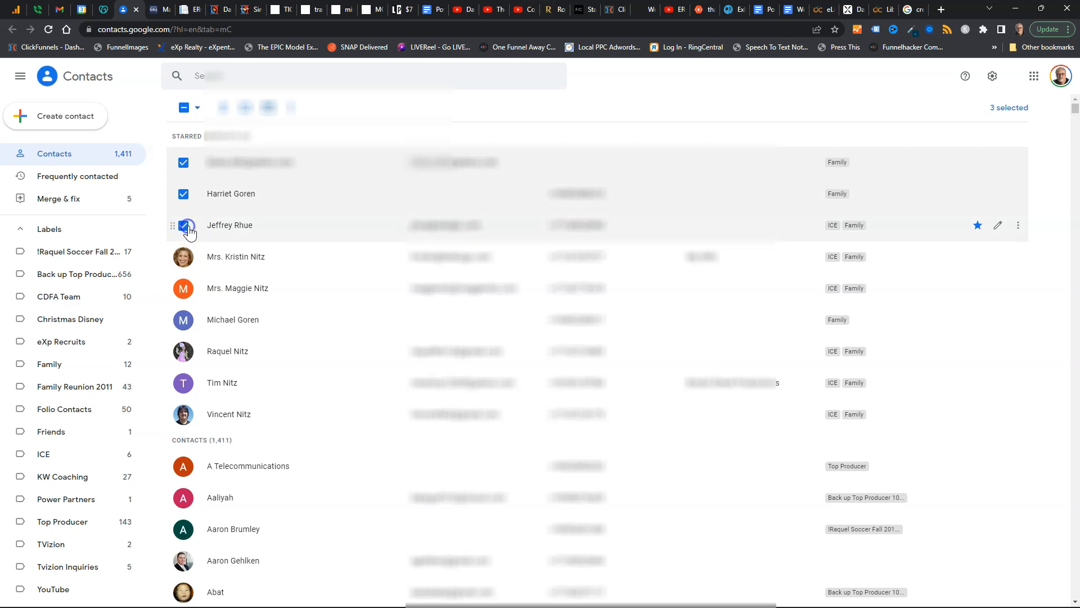
pyautogui.click(246, 111)
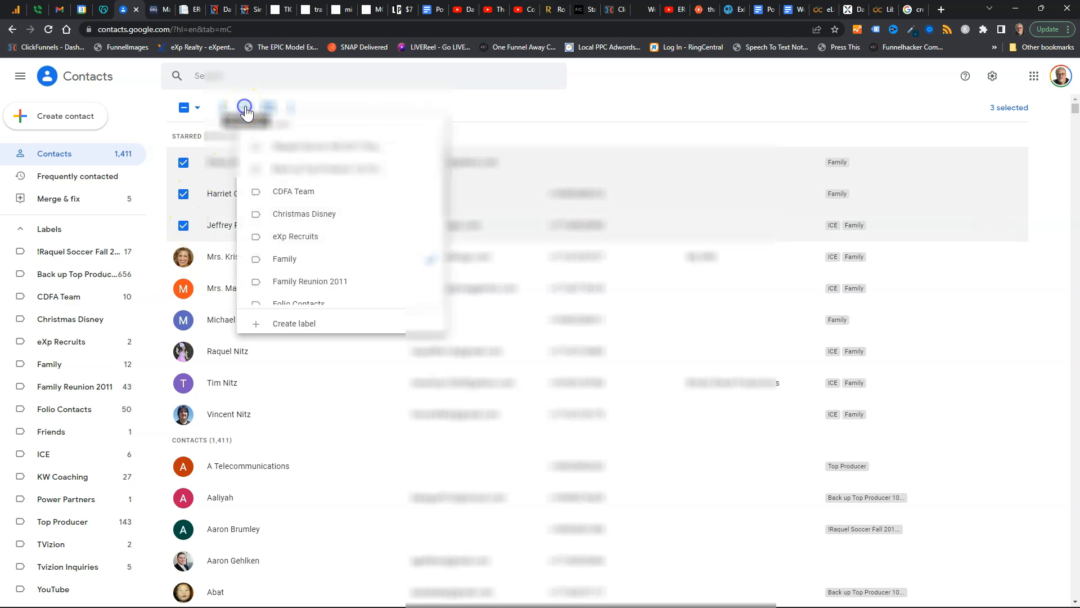
pyautogui.scroll(-1, 313, 294)
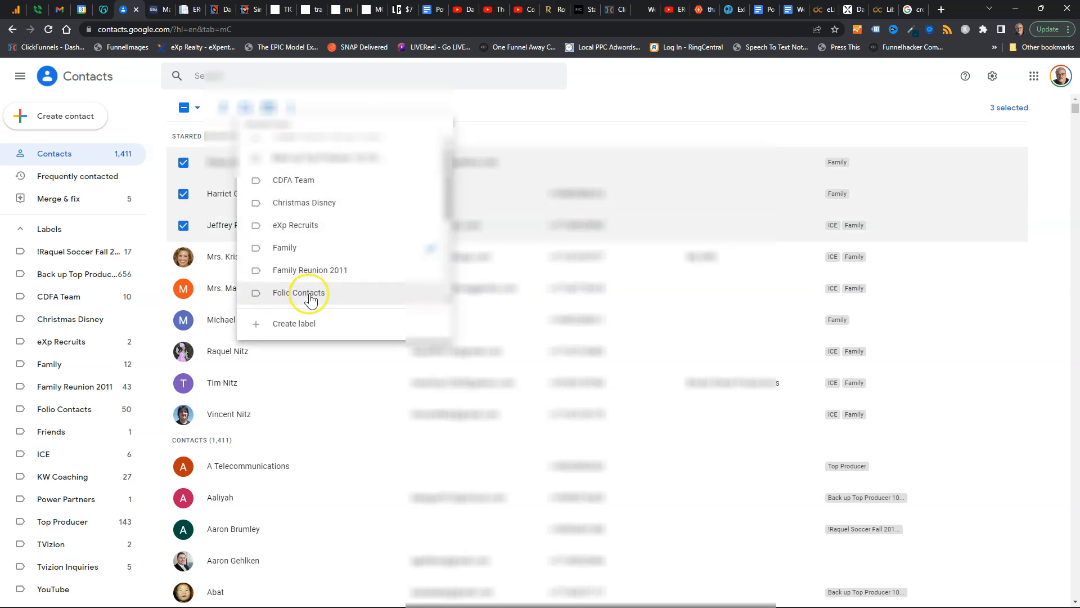
pyautogui.click(313, 329)
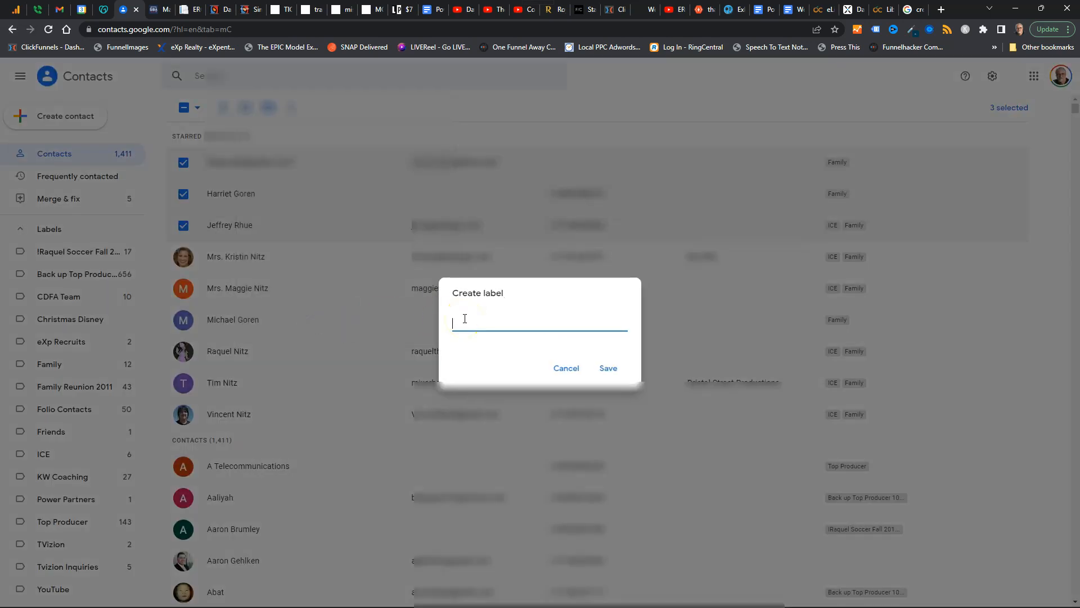
pyautogui.write('Snap Test')
pyautogui.click(603, 368)
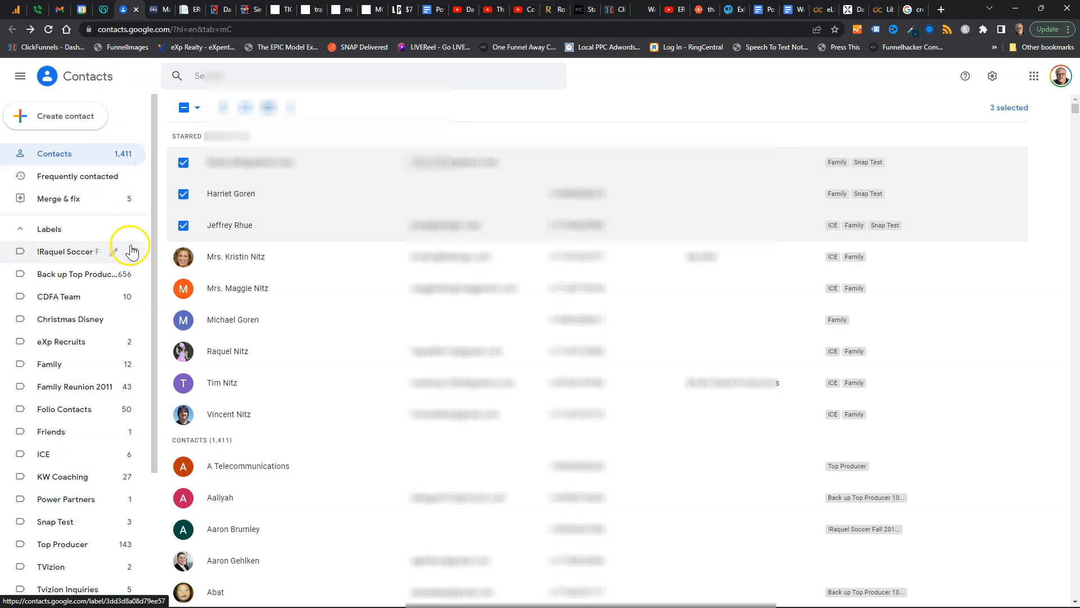
pyautogui.moveTo(151, 282)
pyautogui.mouseDown()
pyautogui.moveTo(157, 325)
pyautogui.moveTo(155, 294)
pyautogui.mouseUp()
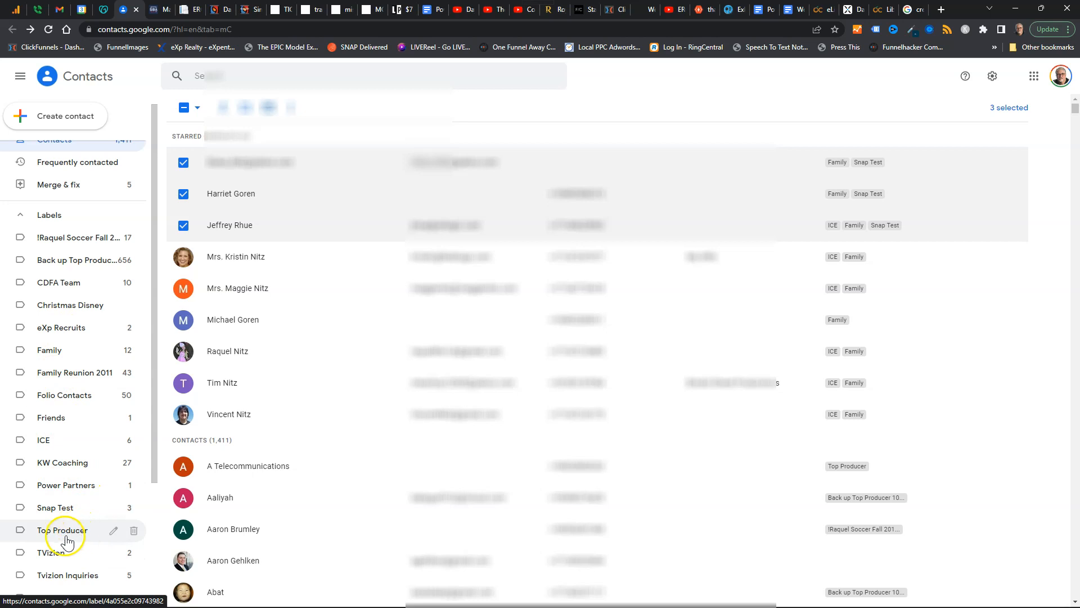
# - Switch to Gmail and start a new message addressed to the Snap Test contact group
pyautogui.click(60, 10)
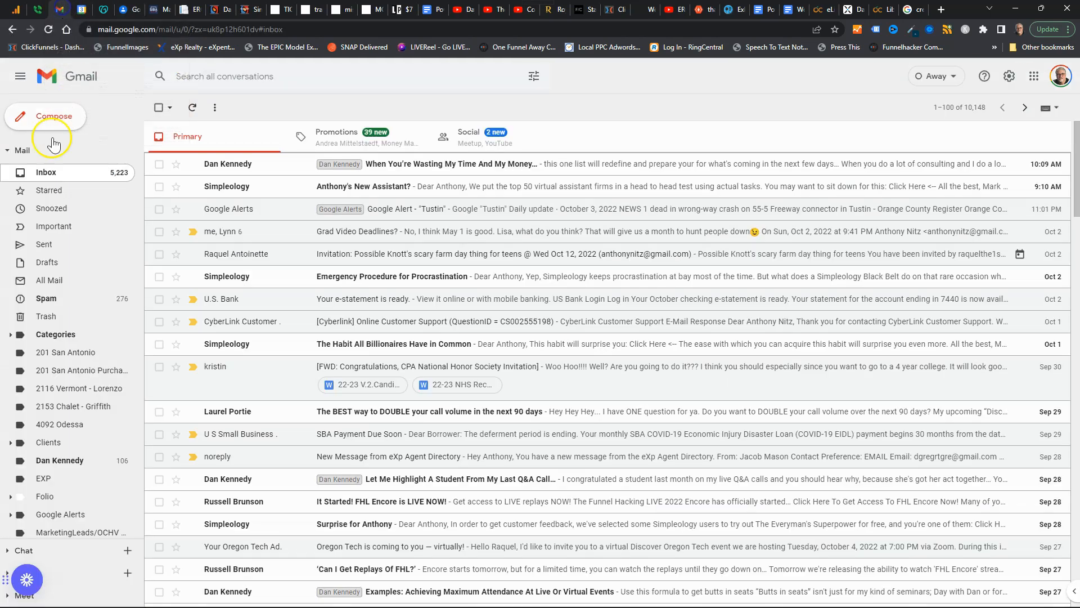
pyautogui.click(42, 129)
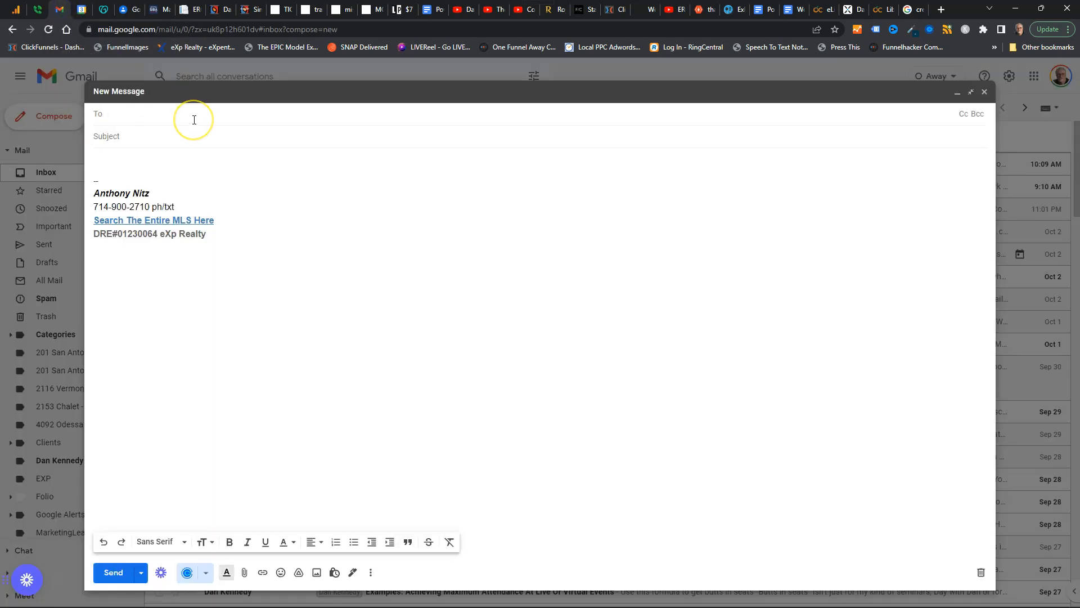
pyautogui.write('snap')
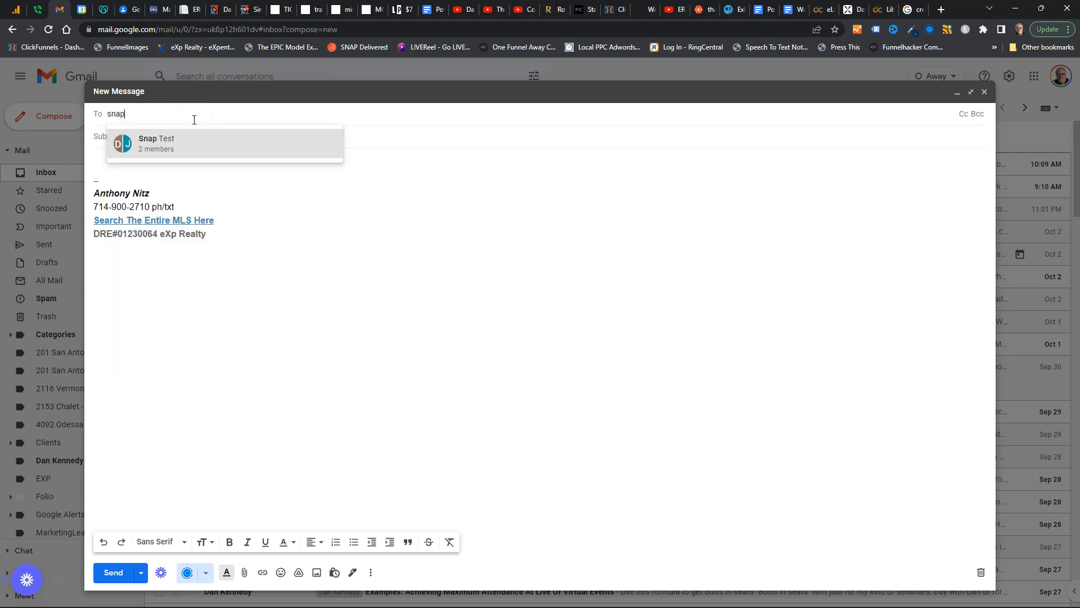
pyautogui.click(167, 138)
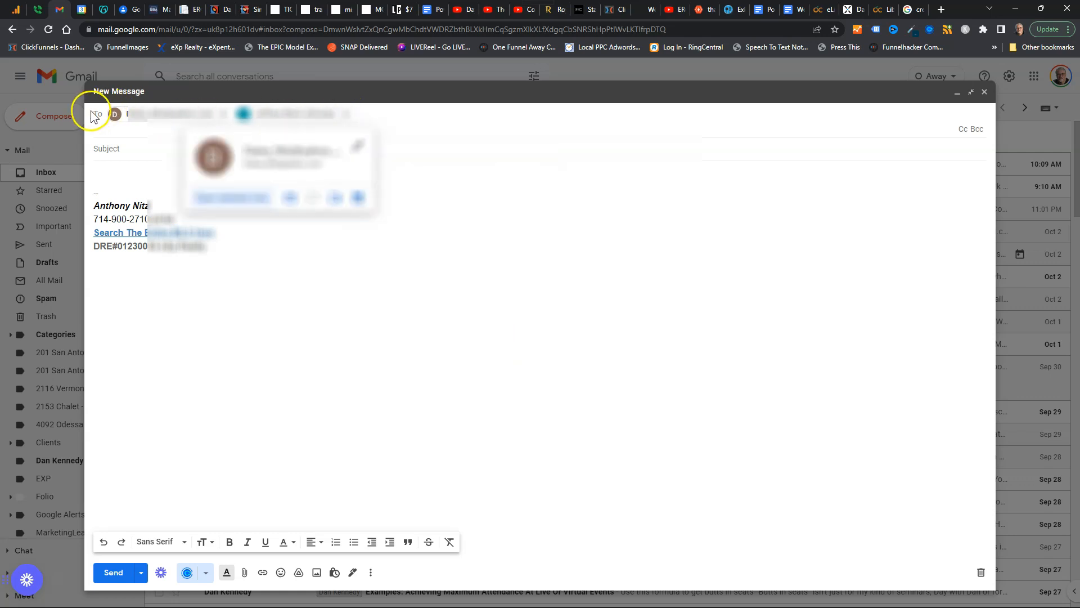
# - Remove both recipients from the To line and add the Snap Test group as Bcc instead
pyautogui.click(347, 114)
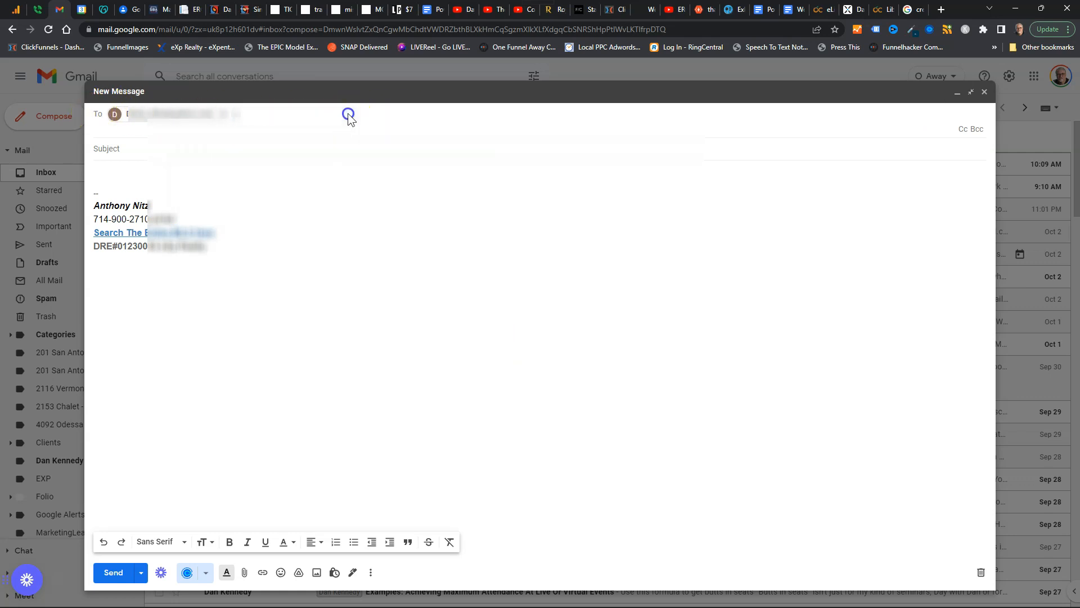
pyautogui.click(224, 114)
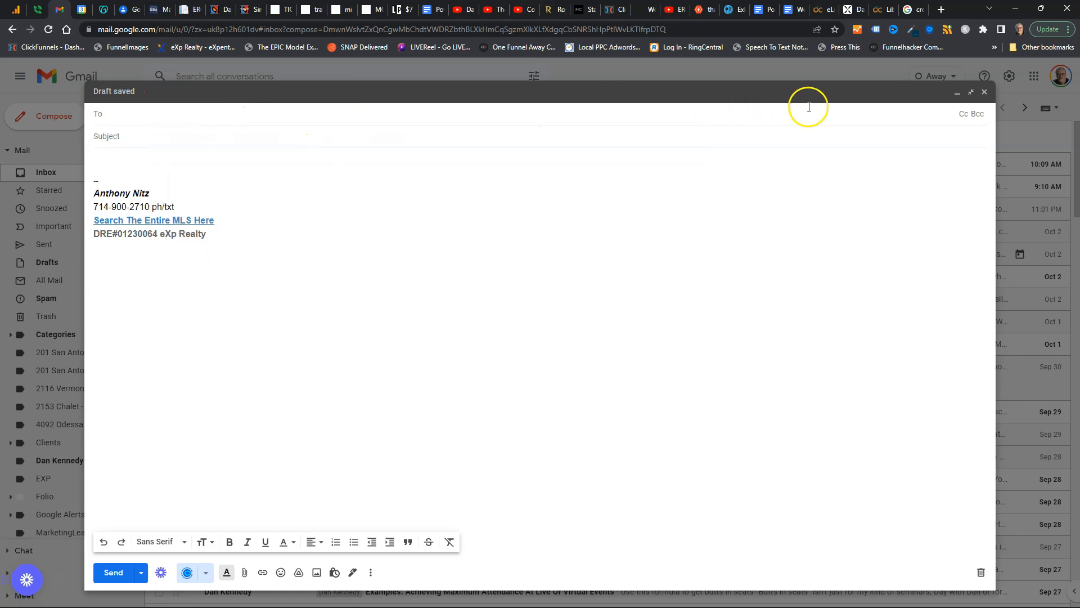
pyautogui.click(978, 113)
pyautogui.click(157, 138)
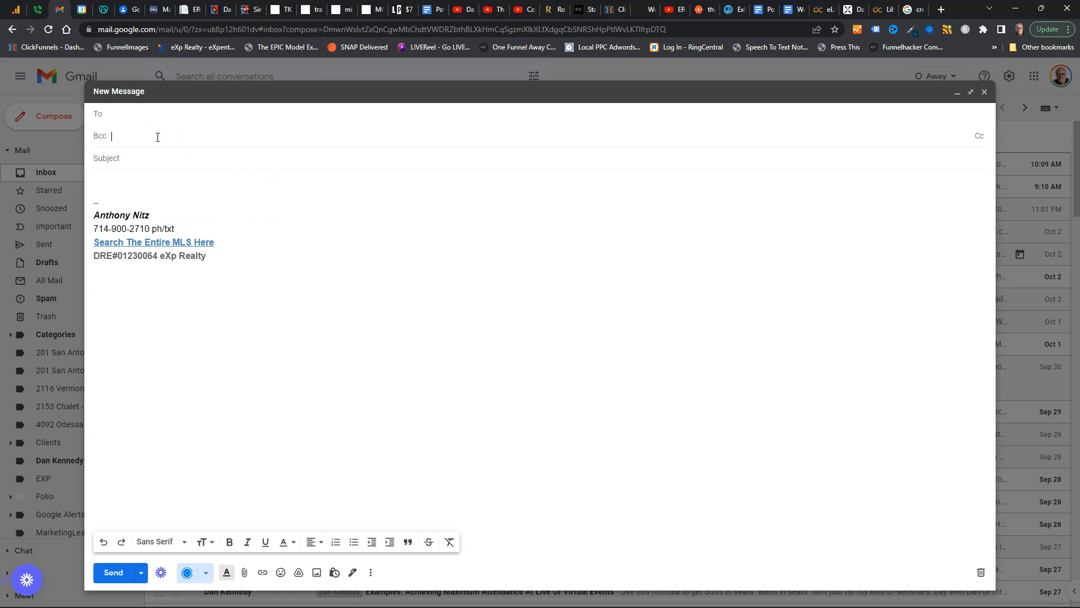
pyautogui.write('snap')
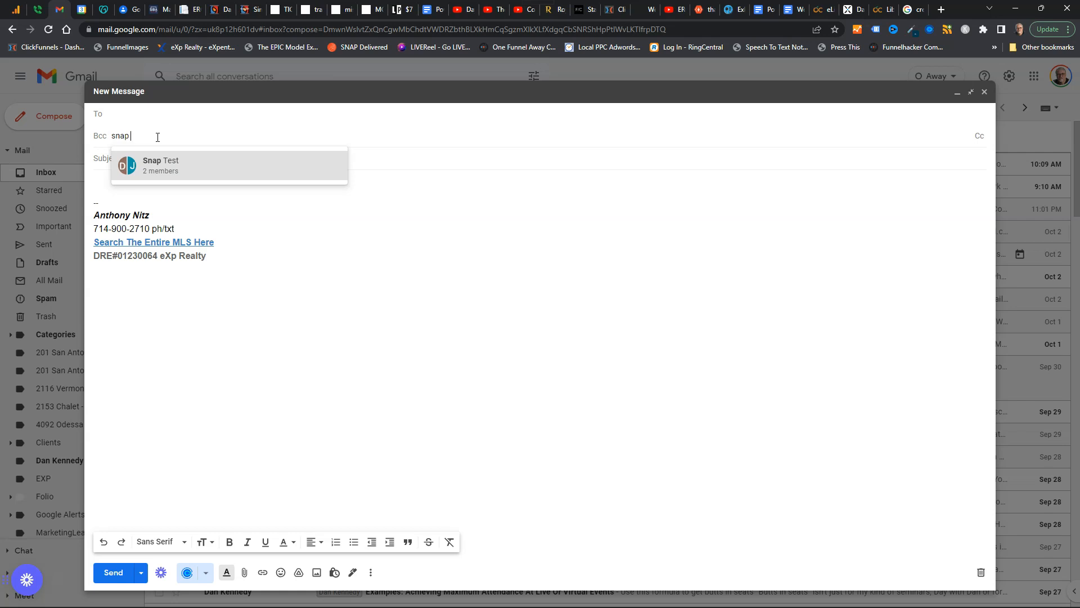
pyautogui.click(166, 164)
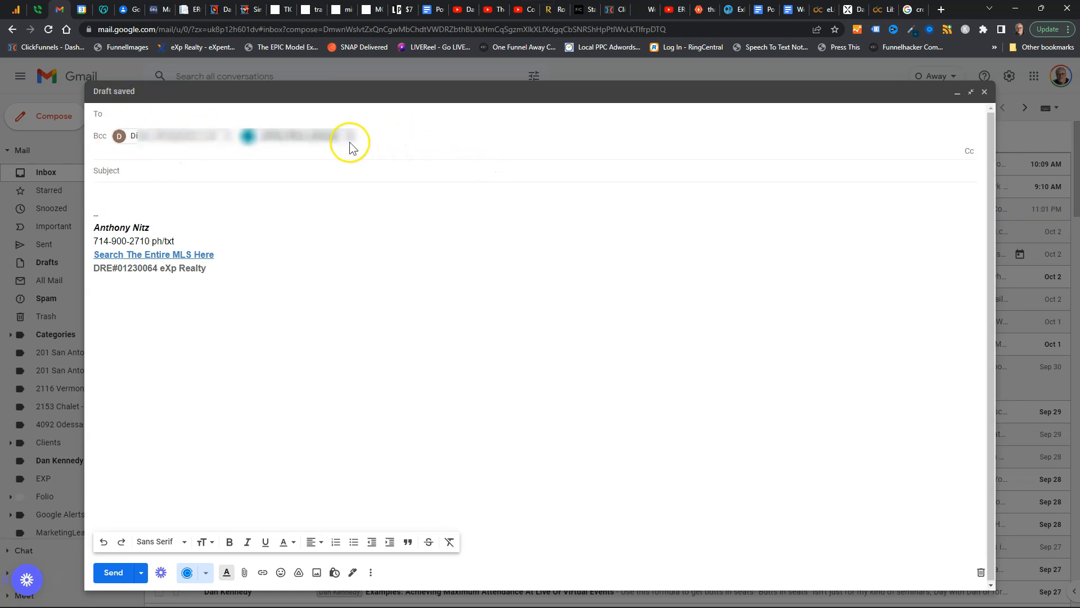
# - Replace the Bcc recipients with the Top Producer contact group
pyautogui.click(353, 136)
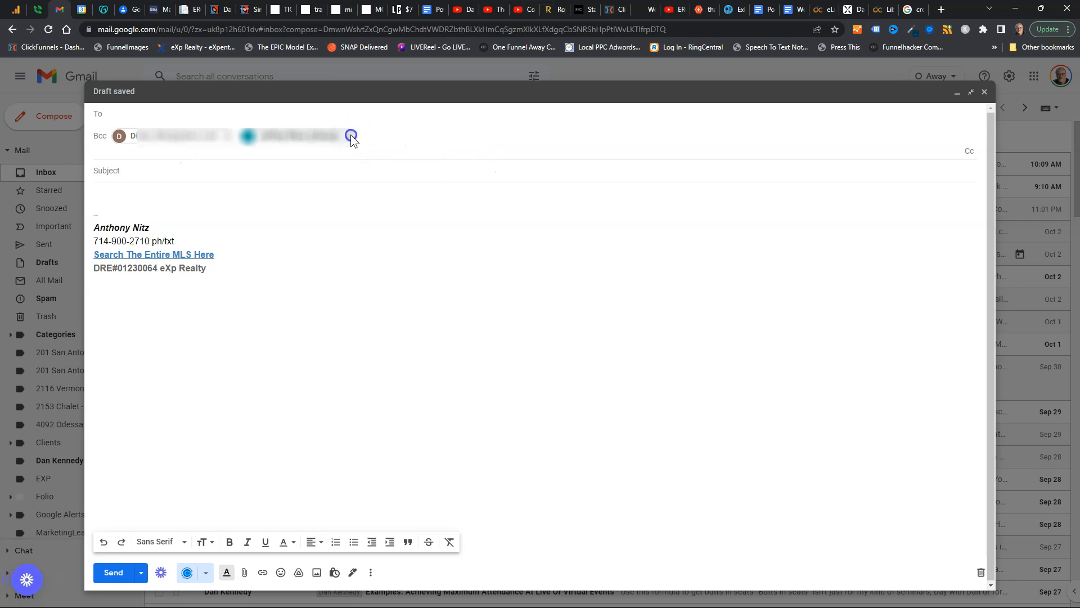
pyautogui.click(229, 135)
pyautogui.write('Top P')
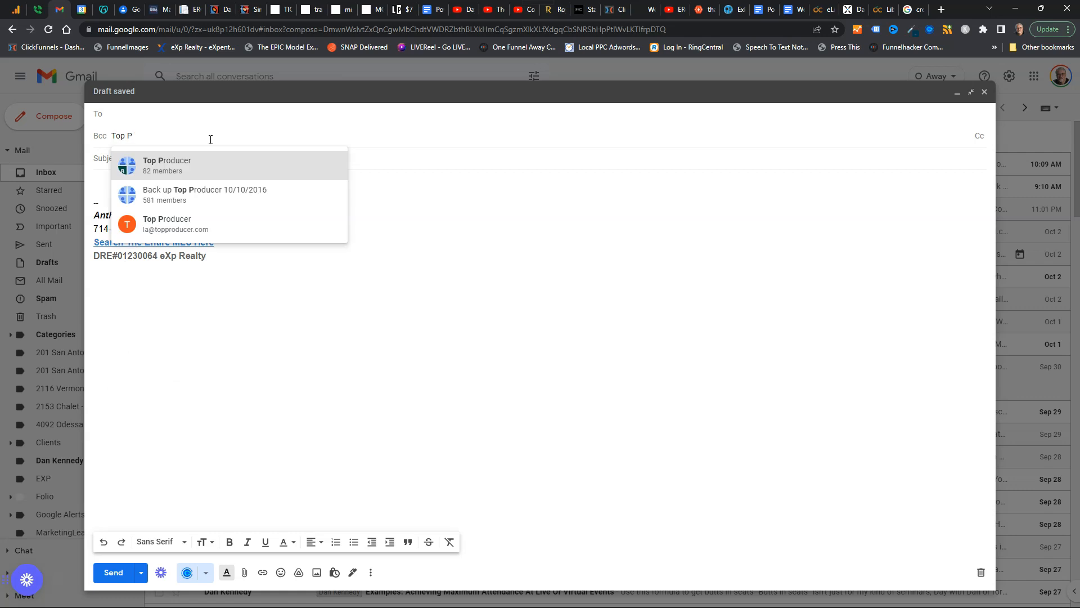
pyautogui.click(189, 165)
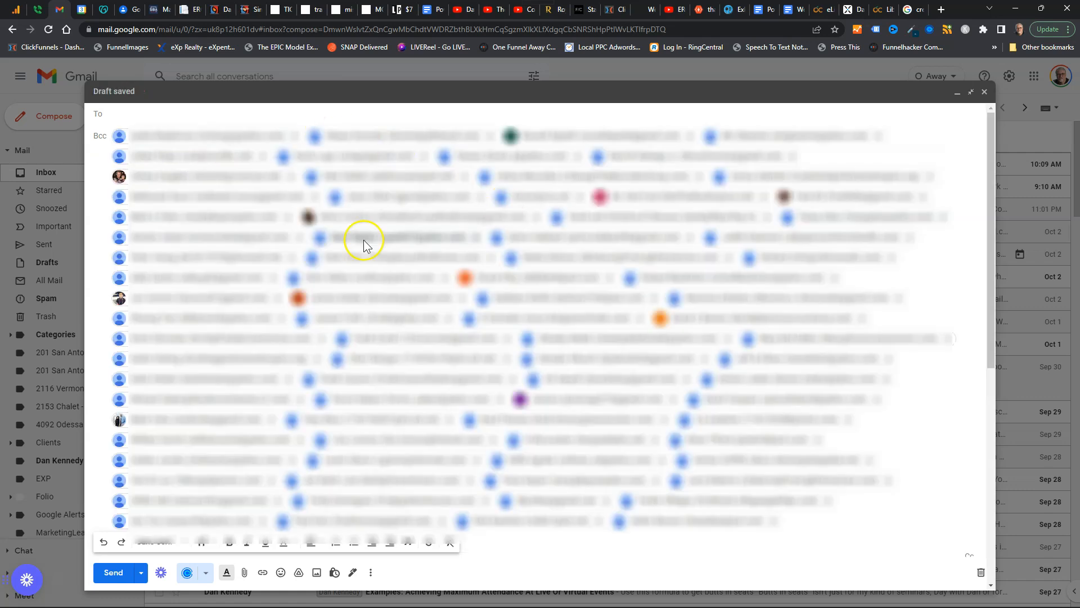
# - Look through the Bcc recipients and write the message body "Can you reply with what your biggest challenge is with getting client?"
pyautogui.scroll(-10, 360, 248)
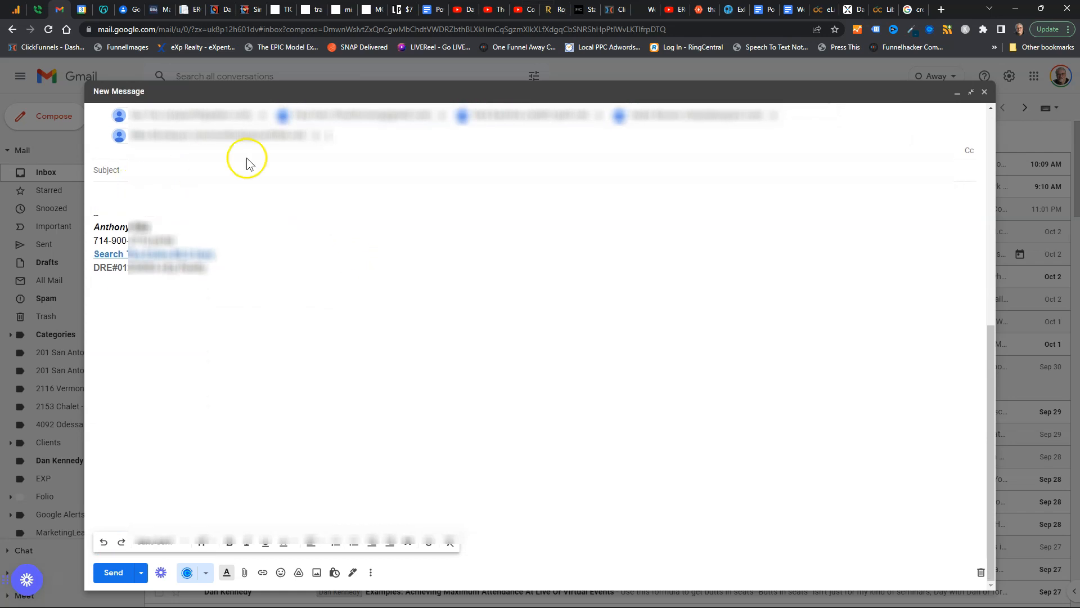
pyautogui.scroll(10, 277, 170)
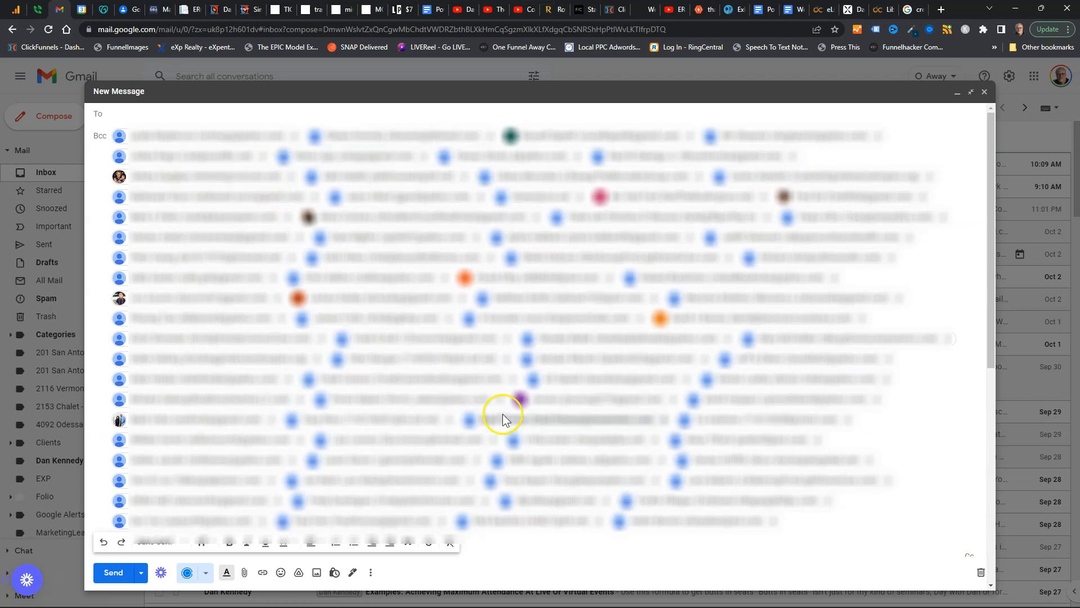
pyautogui.moveTo(572, 420)
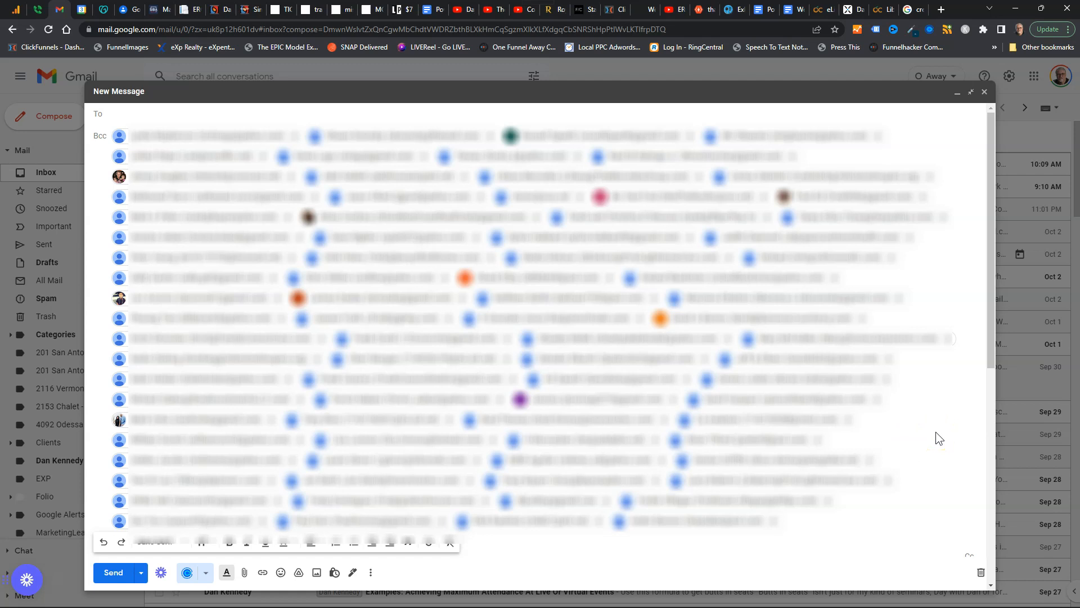
pyautogui.scroll(-4, 936, 431)
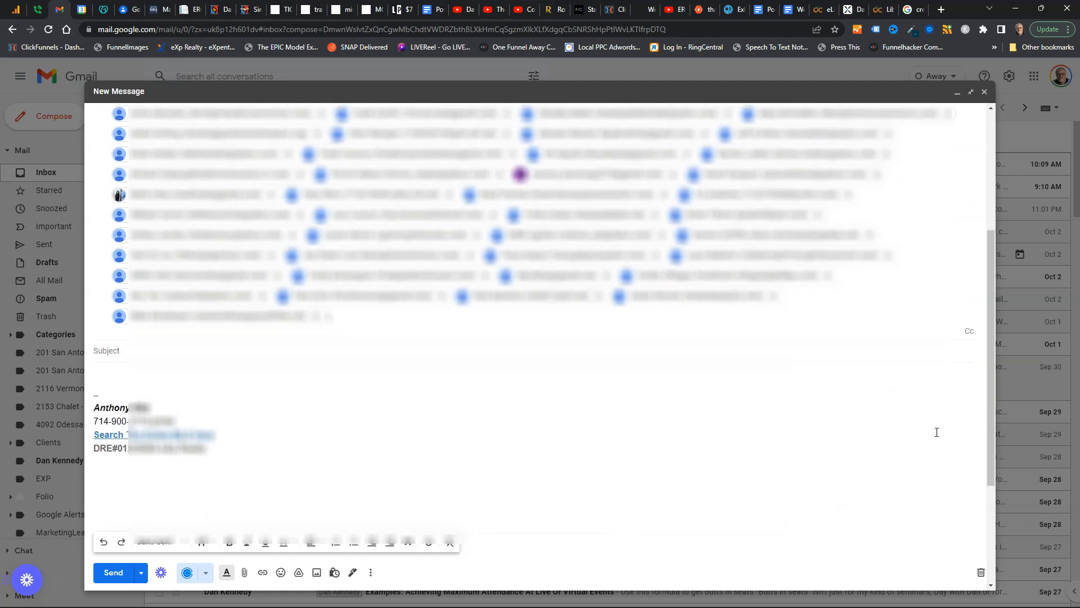
pyautogui.scroll(1, 937, 432)
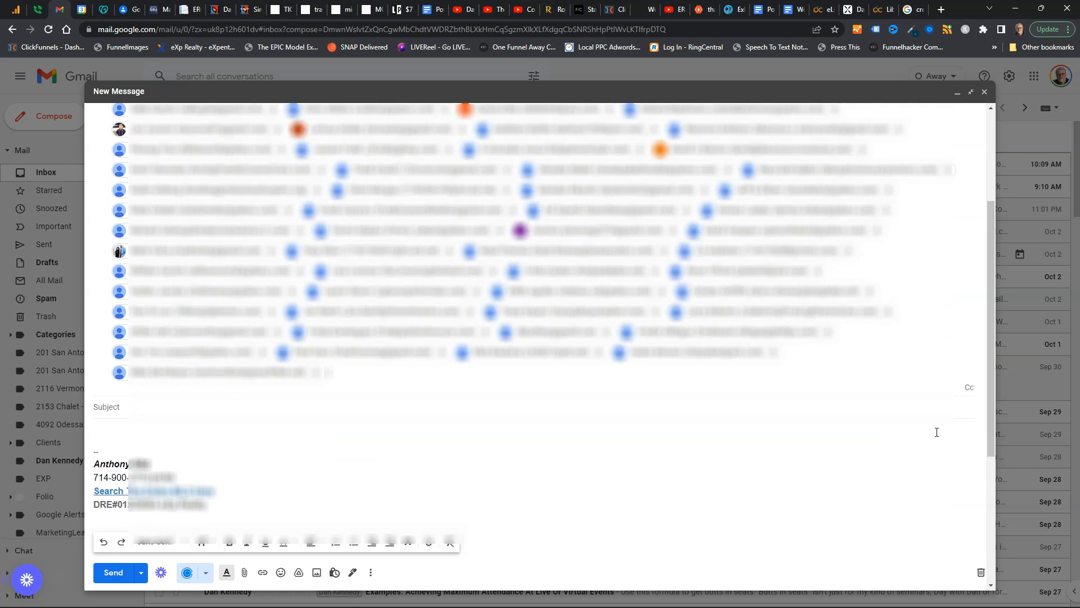
pyautogui.scroll(3, 936, 431)
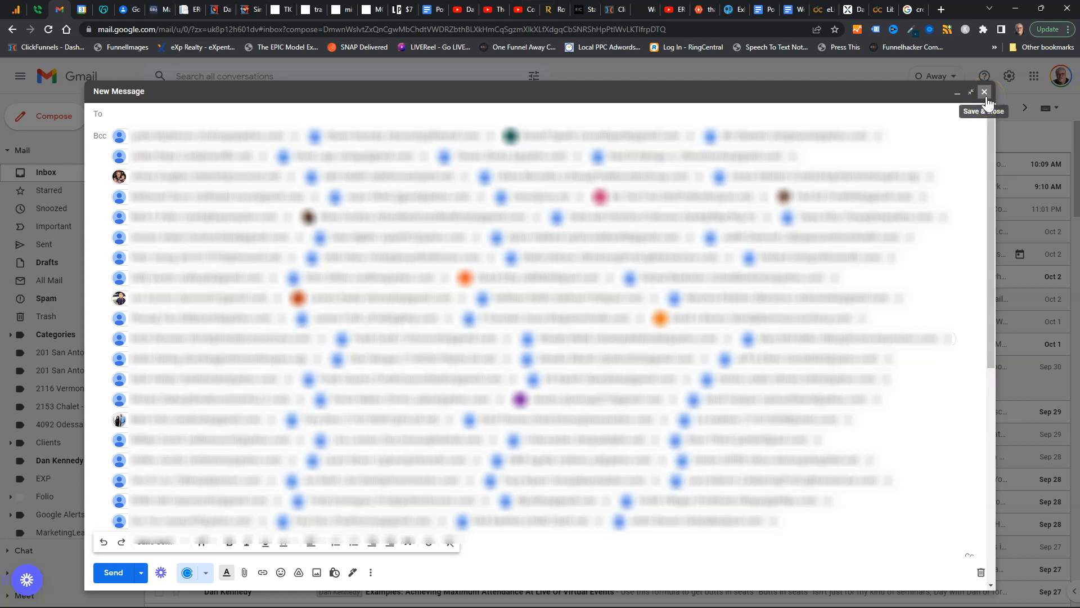
pyautogui.scroll(-10, 808, 470)
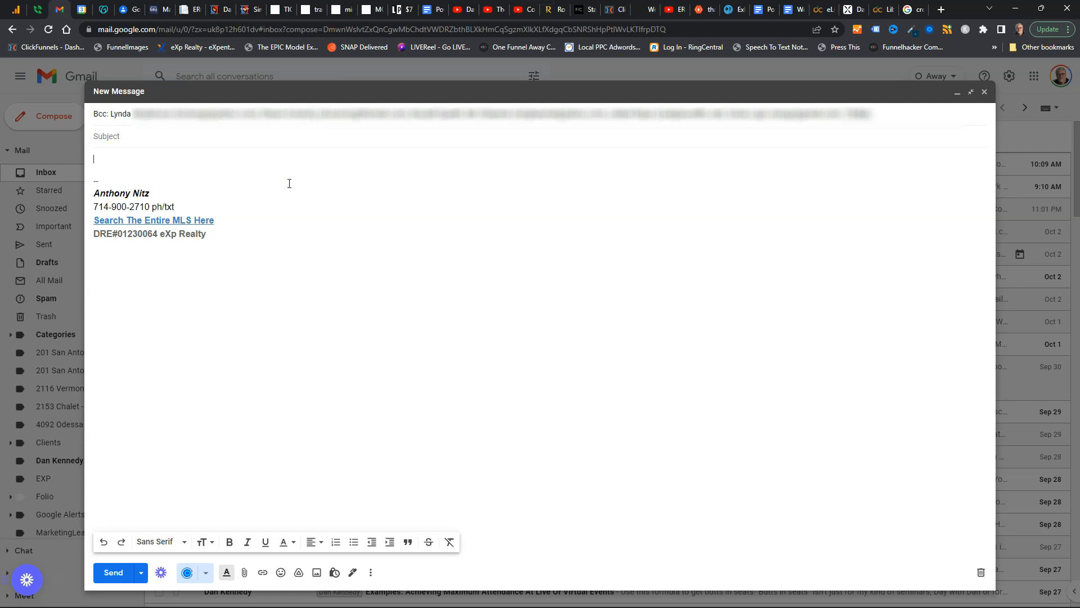
pyautogui.write('Can you reply with wha')
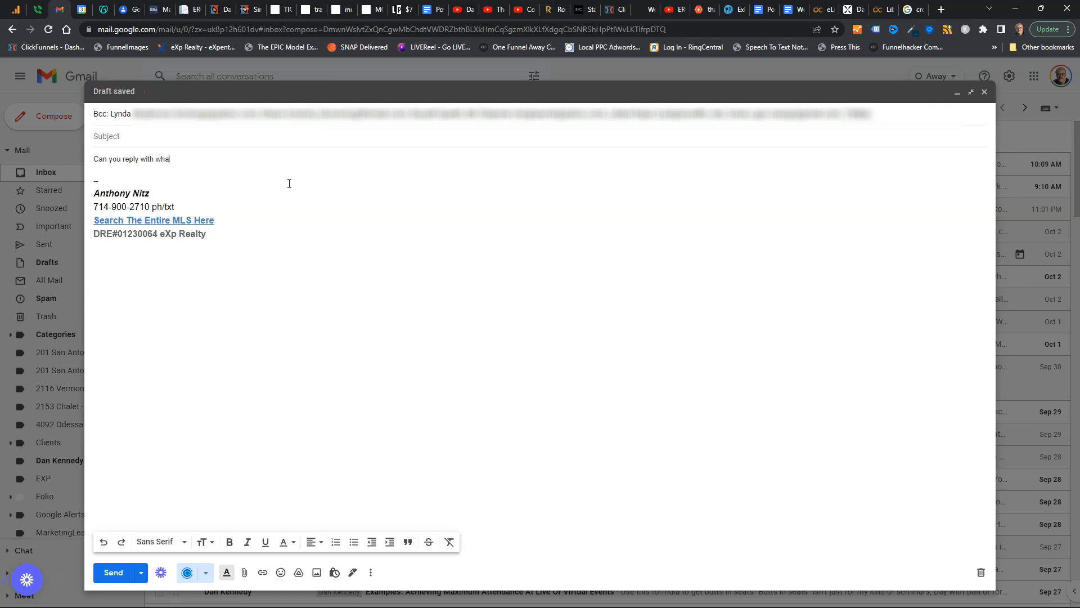
pyautogui.write('t your biggest challenge is with ge')
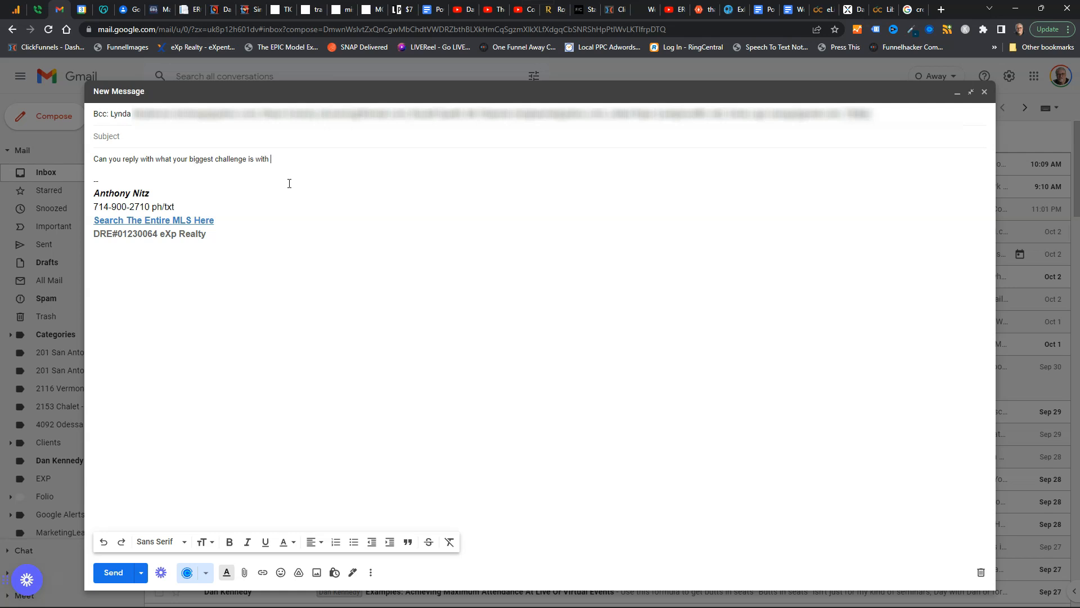
pyautogui.write('tting client?')
pyautogui.click(290, 183)
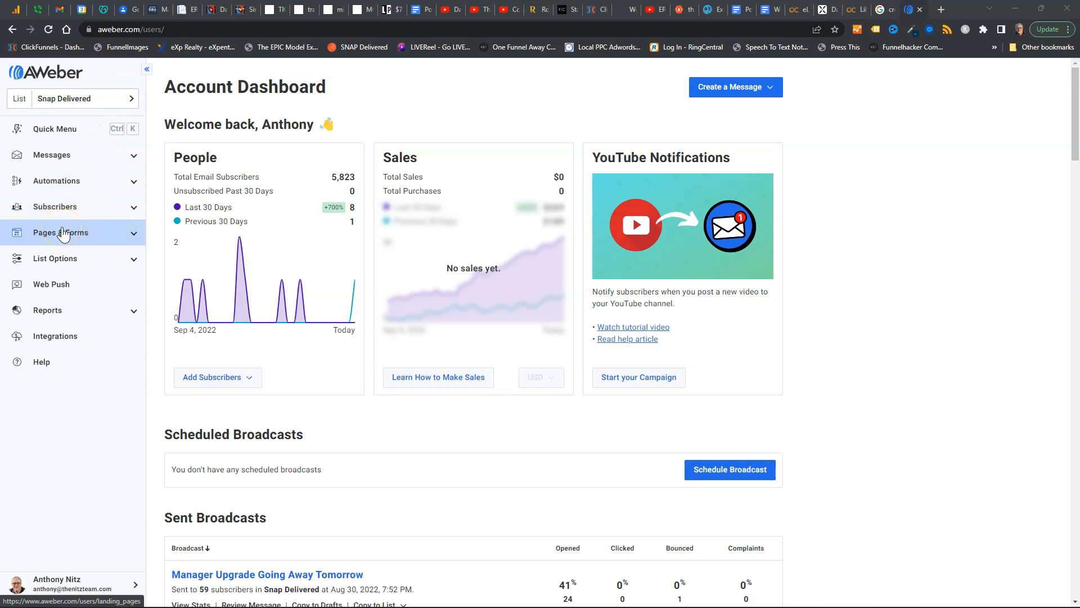
# - Open the Subscribers section for the Snap Delivered list in AWeber
pyautogui.click(54, 209)
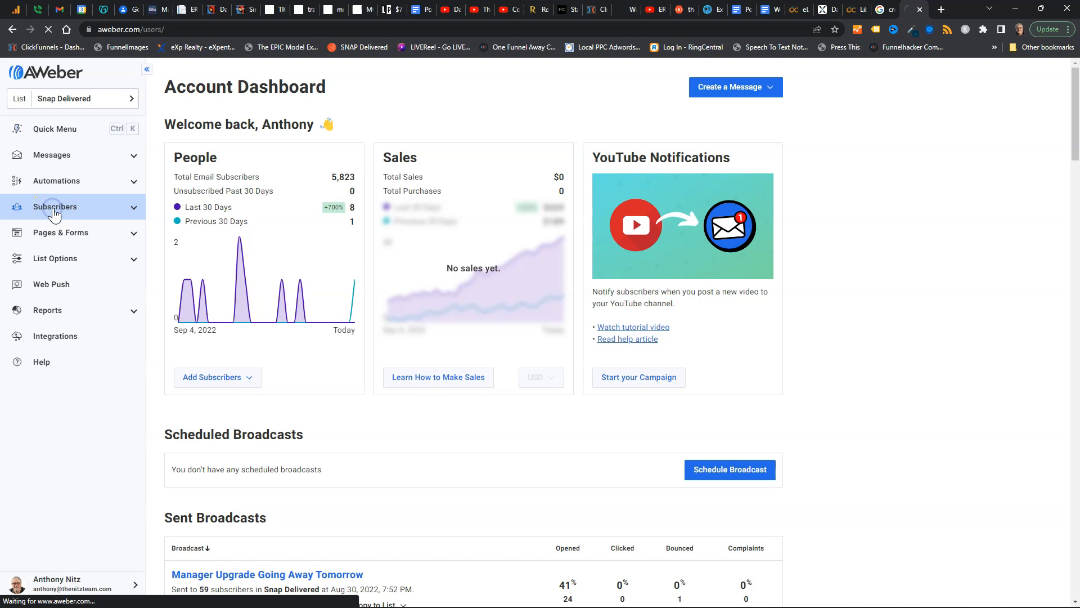